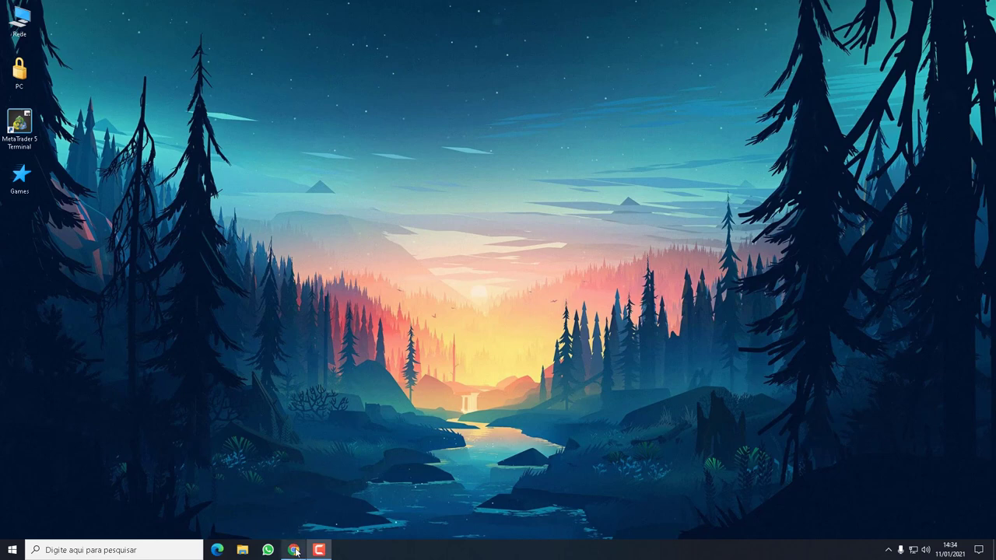
Step: Restore Chrome and move among the Rico, XP login and XP tabs, ending on the XP Investimentos homepage
{"action": "mouse_move", "coordinate": [296, 551]}
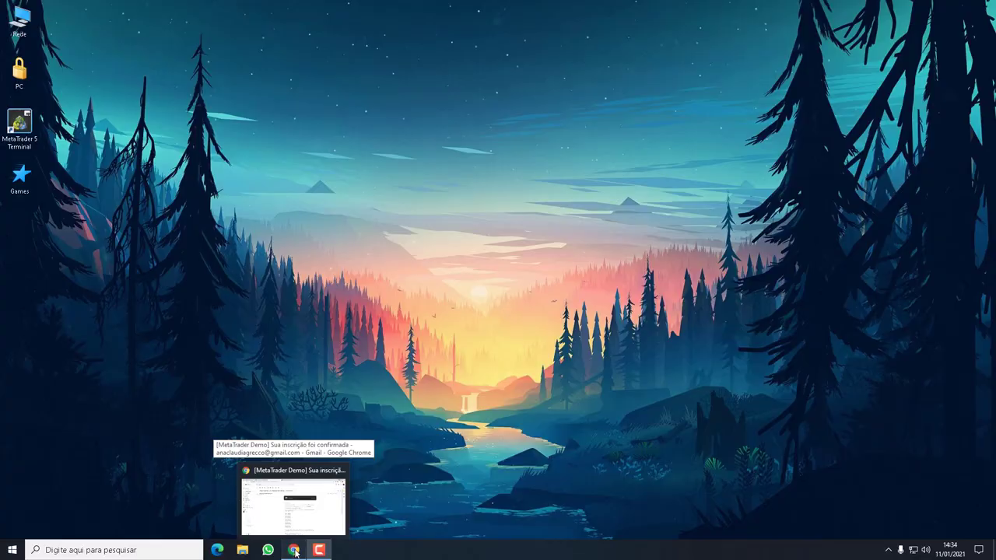
{"action": "left_click", "coordinate": [294, 550]}
{"action": "left_click", "coordinate": [91, 8]}
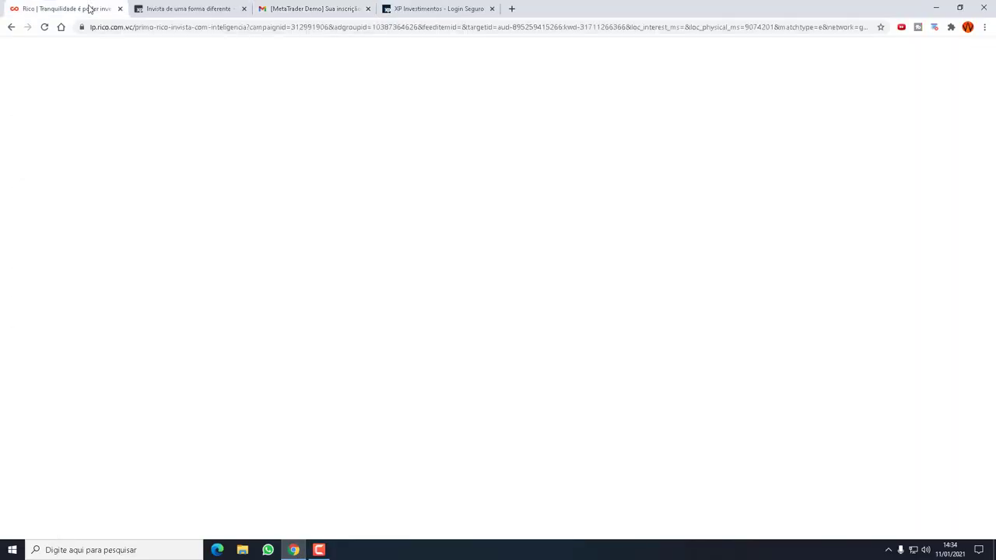
{"action": "left_click", "coordinate": [185, 8]}
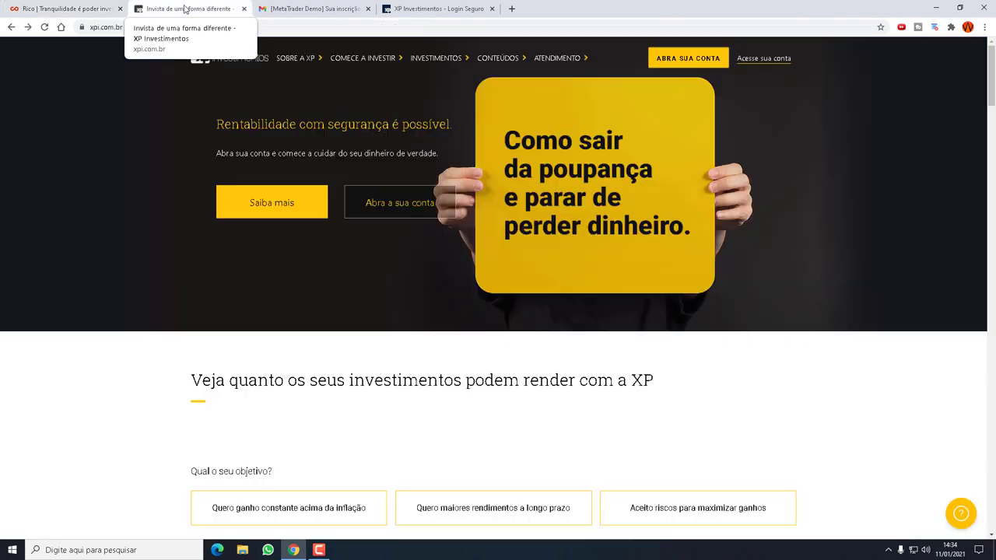
{"action": "left_click", "coordinate": [92, 9]}
{"action": "left_click", "coordinate": [161, 11]}
{"action": "left_click", "coordinate": [412, 7]}
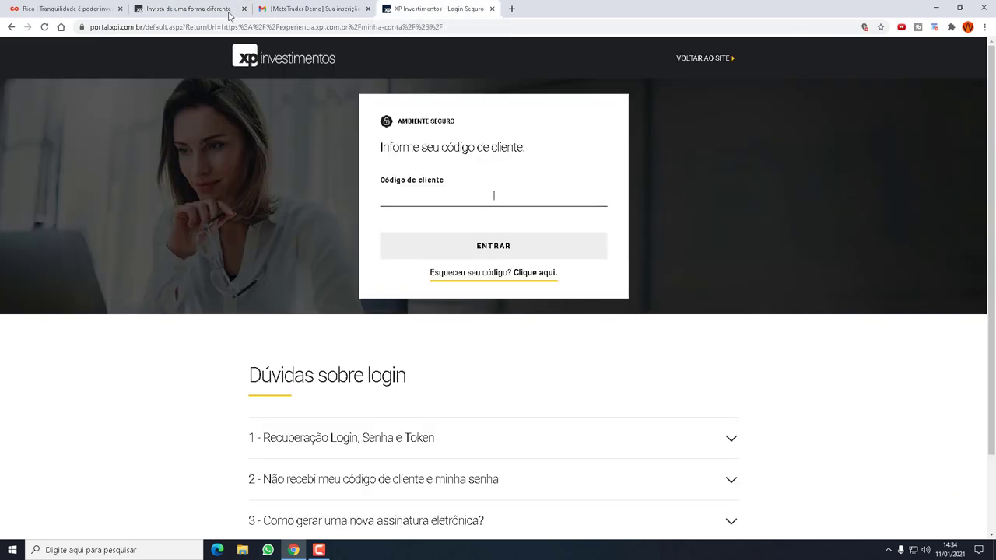
{"action": "left_click", "coordinate": [178, 7]}
{"action": "left_click", "coordinate": [94, 14]}
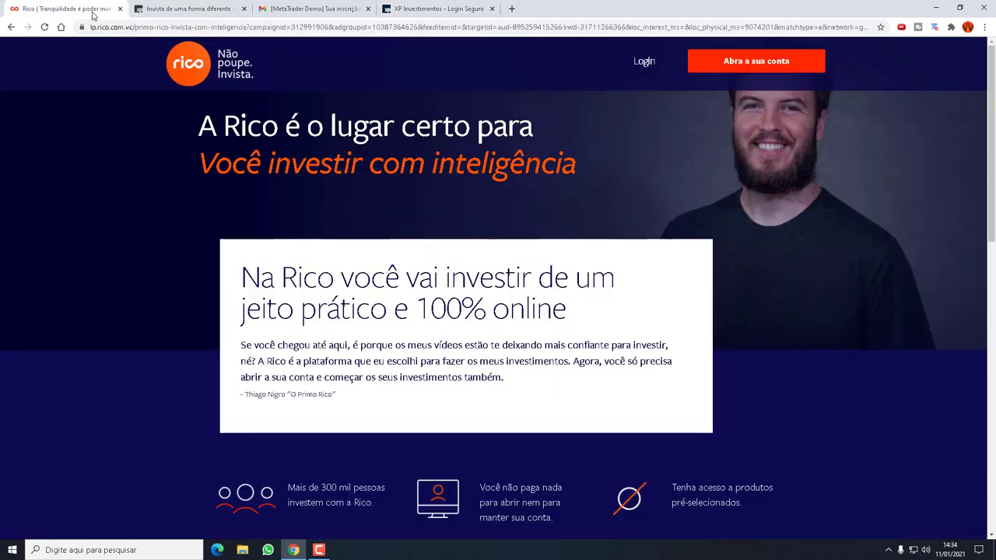
{"action": "left_click", "coordinate": [185, 14]}
{"action": "left_click", "coordinate": [95, 13]}
{"action": "left_click", "coordinate": [177, 14]}
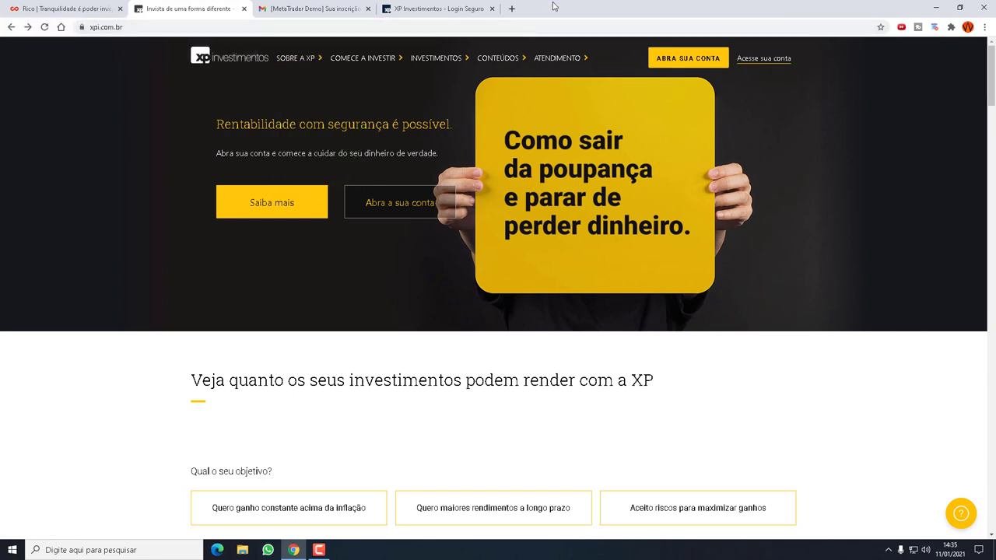
Step: Open the ABRA SUA CONTA Dados Pessoais form, check its e-mail confirmation field, then go to the Login Seguro tab
{"action": "left_click", "coordinate": [688, 59]}
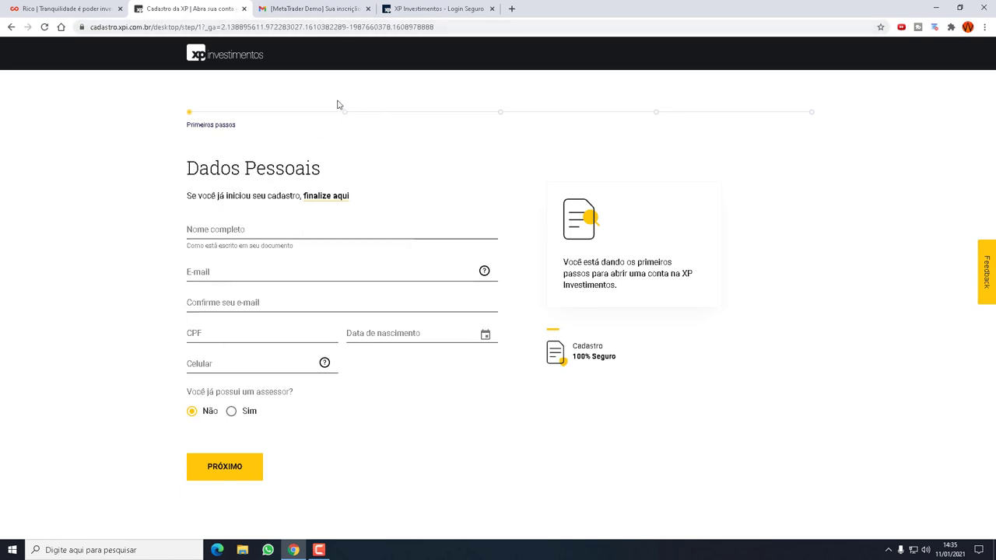
{"action": "left_click", "coordinate": [283, 305]}
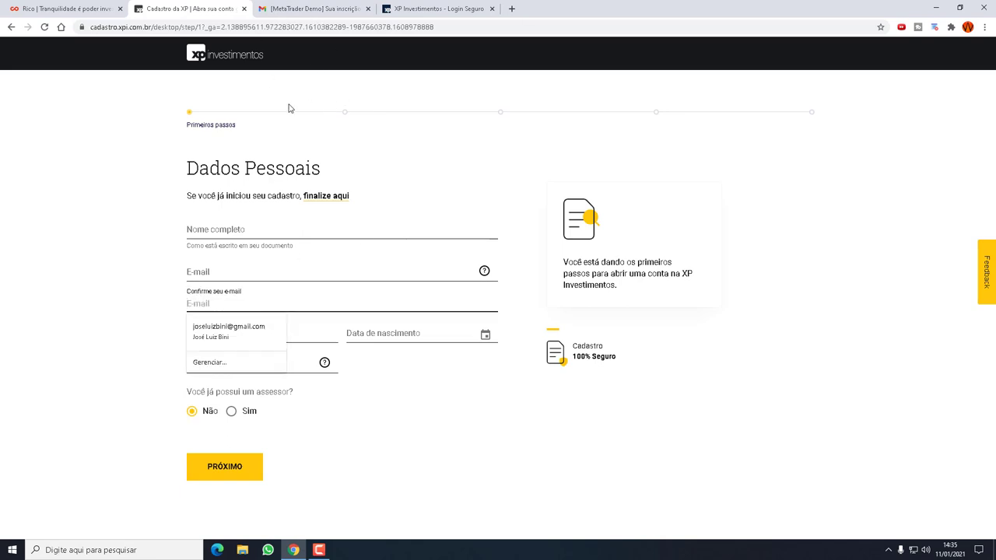
{"action": "left_click", "coordinate": [716, 227]}
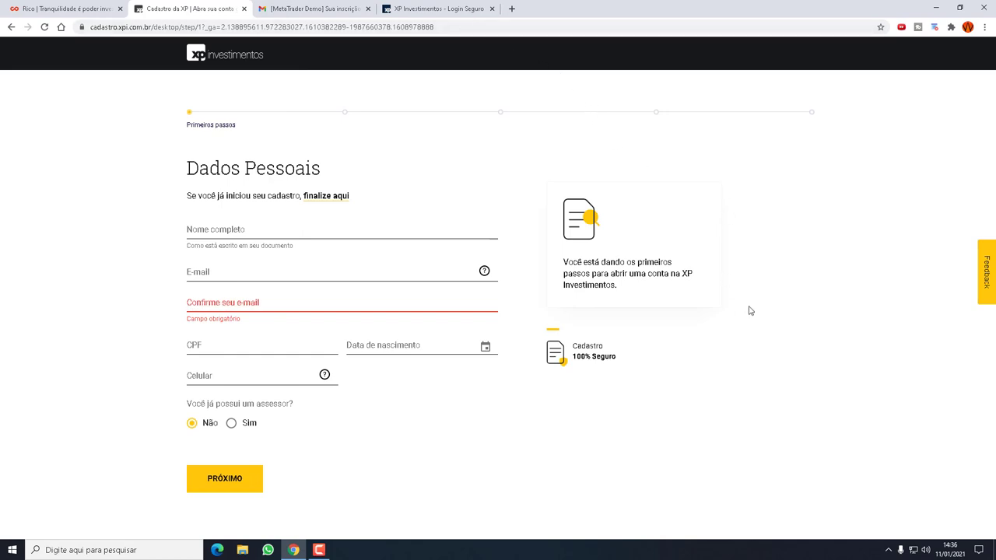
{"action": "key", "text": "ctrl+Tab"}
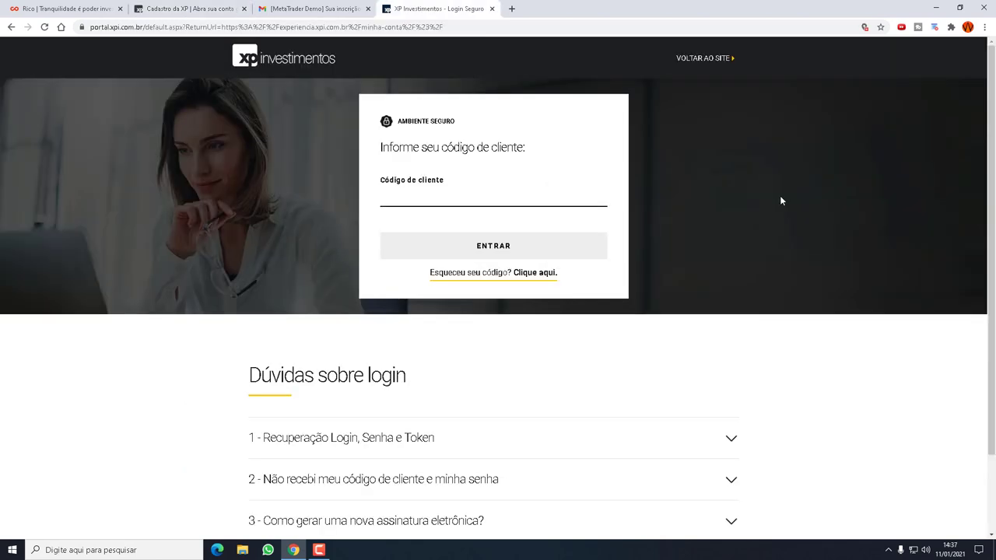
Step: Paste the client code into Código de cliente and submit it
{"action": "left_click", "coordinate": [466, 193]}
{"action": "key", "text": "ctrl+v"}
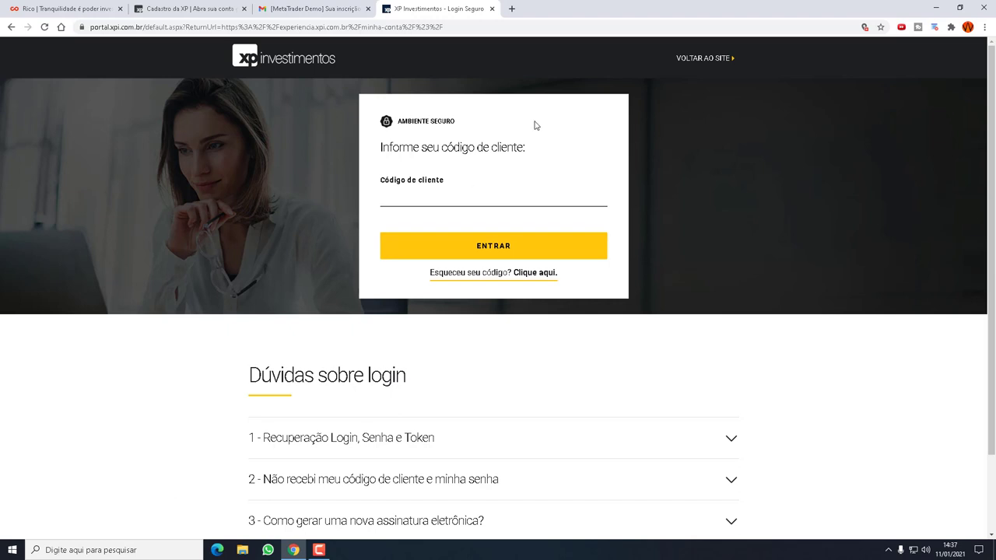
{"action": "left_click", "coordinate": [510, 245]}
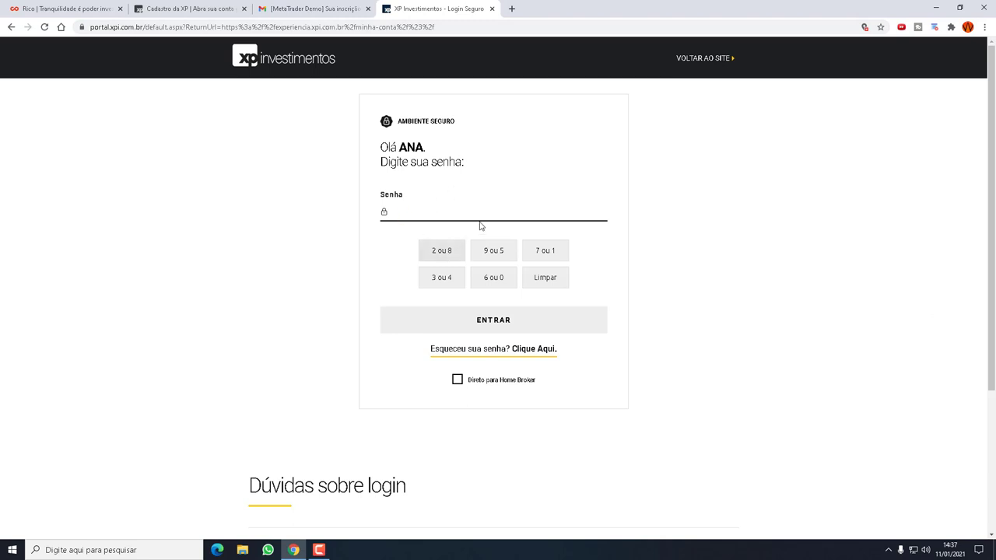
Step: Enter the account password on the on-screen keypad and submit it to reach the XP Token step
{"action": "left_click", "coordinate": [493, 278]}
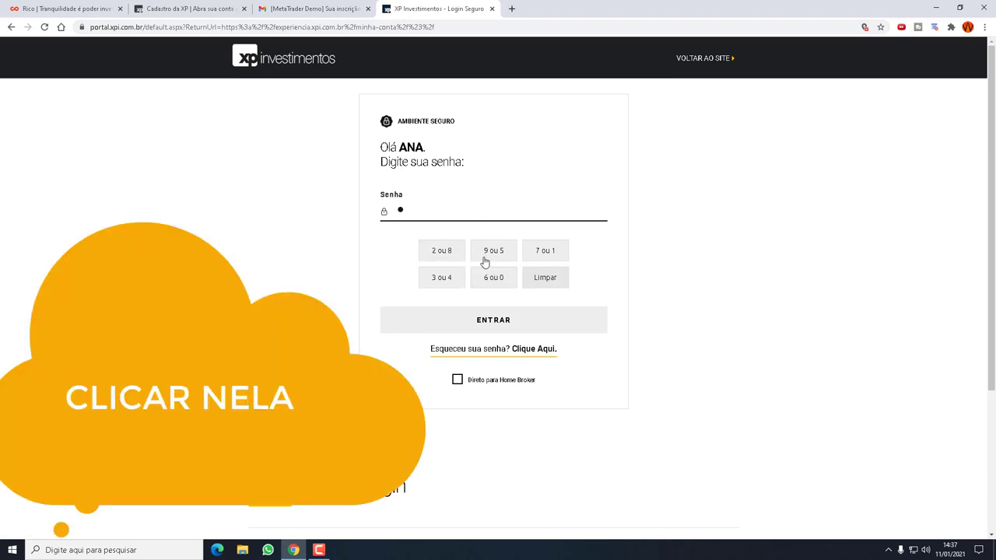
{"action": "left_click", "coordinate": [444, 251]}
{"action": "left_click", "coordinate": [493, 277]}
{"action": "left_click", "coordinate": [456, 278]}
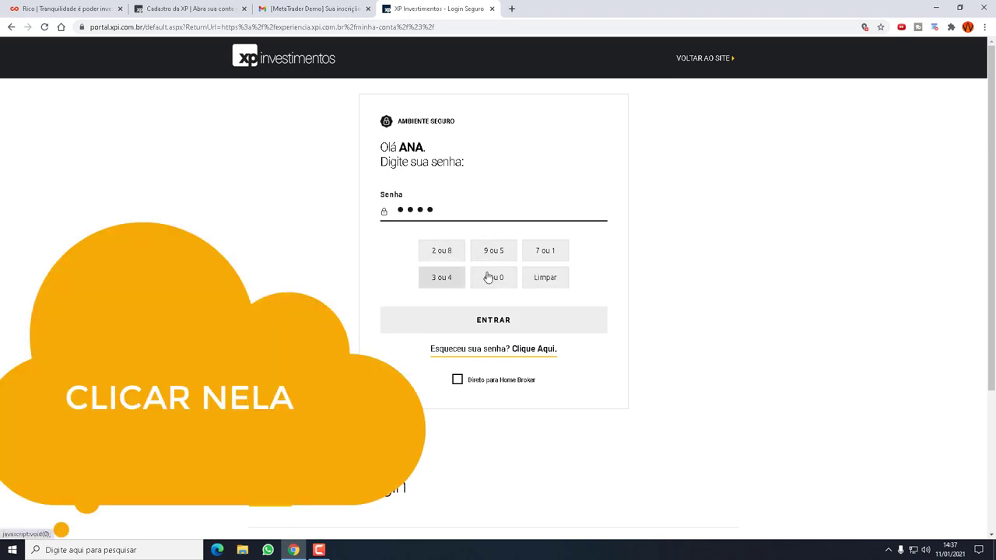
{"action": "left_click", "coordinate": [493, 277]}
{"action": "left_click", "coordinate": [493, 278]}
{"action": "left_click", "coordinate": [504, 323]}
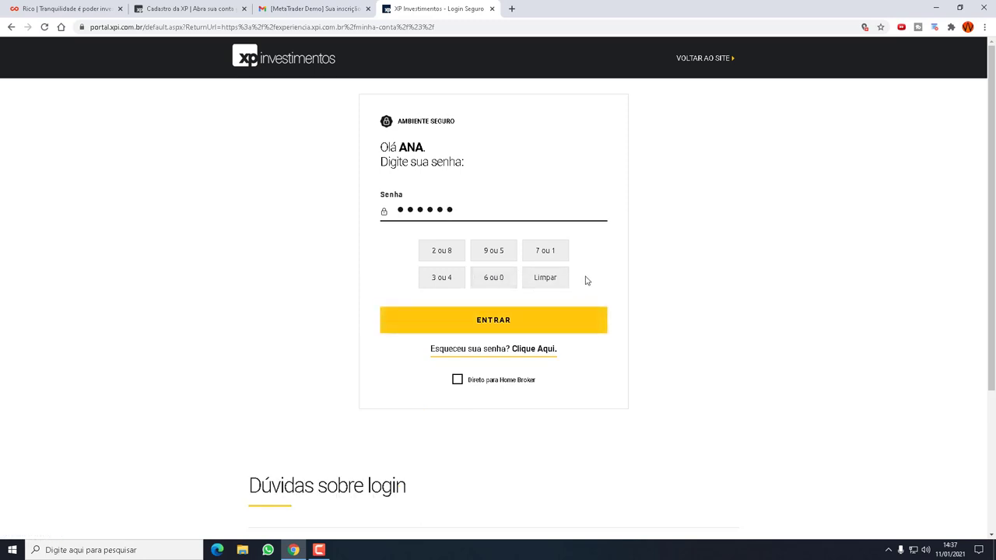
{"action": "left_click", "coordinate": [504, 325]}
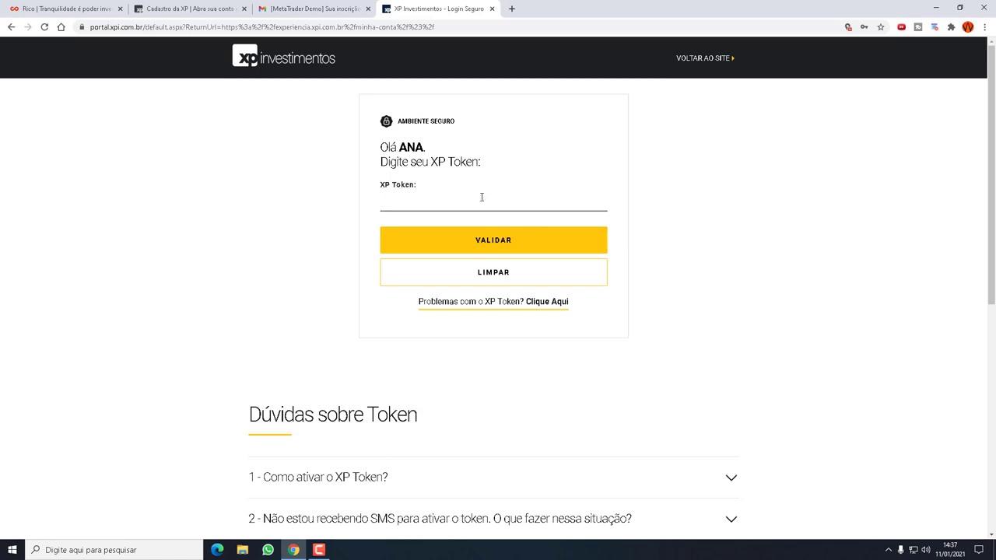
Step: Validate the XP Token code, then choose 'Perfil do cliente' from the user-name menu
{"action": "type", "text": "1"}
{"action": "left_click", "coordinate": [516, 240]}
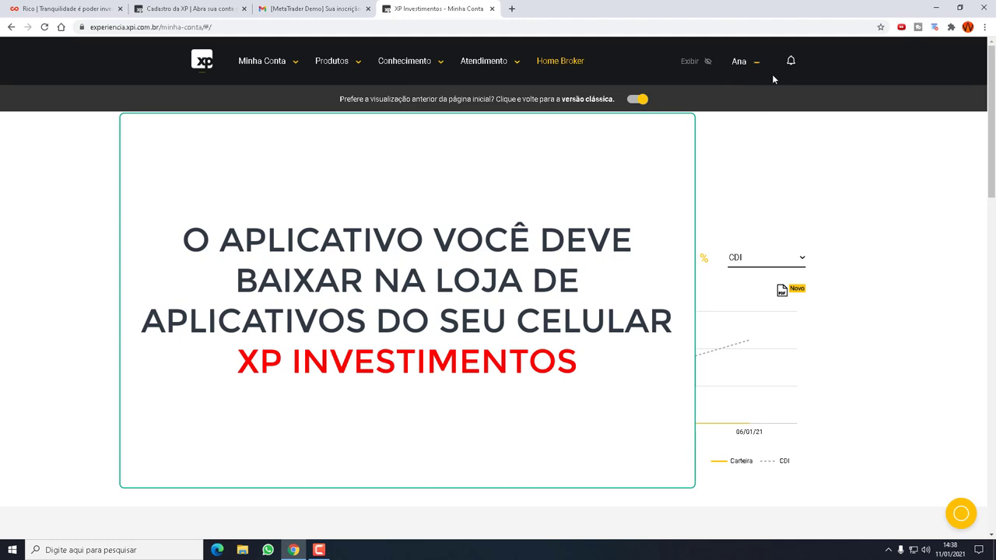
{"action": "left_click", "coordinate": [755, 62]}
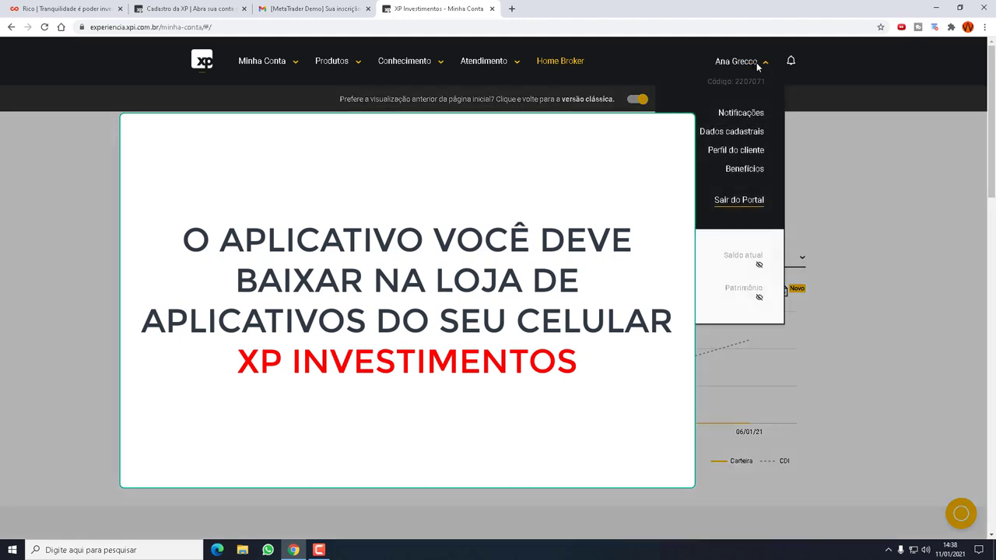
{"action": "left_click", "coordinate": [743, 151]}
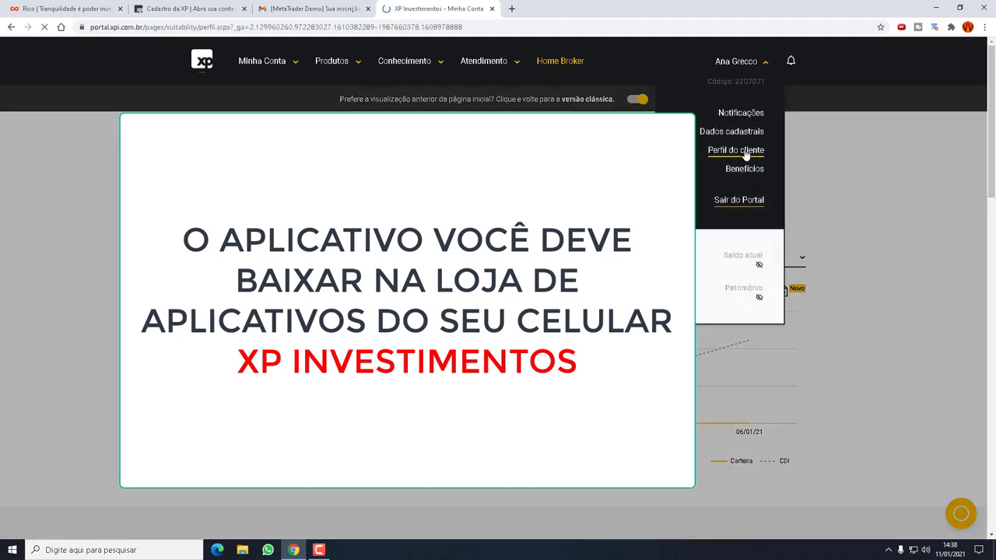